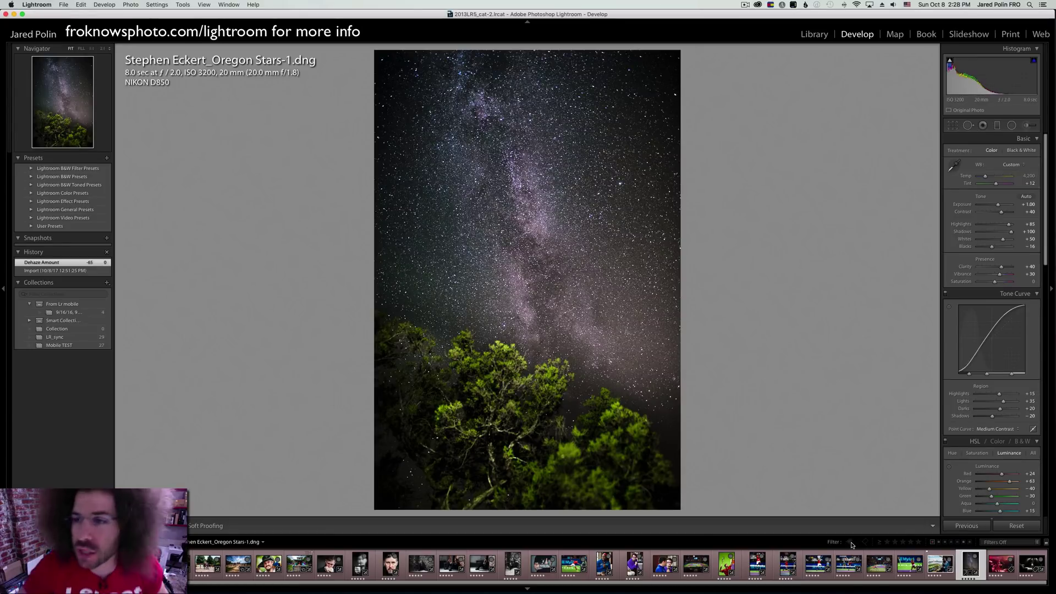
# Set the Dehaze amount to +57 on the Oregon Stars night sky photo
pyautogui.moveTo(914, 592)
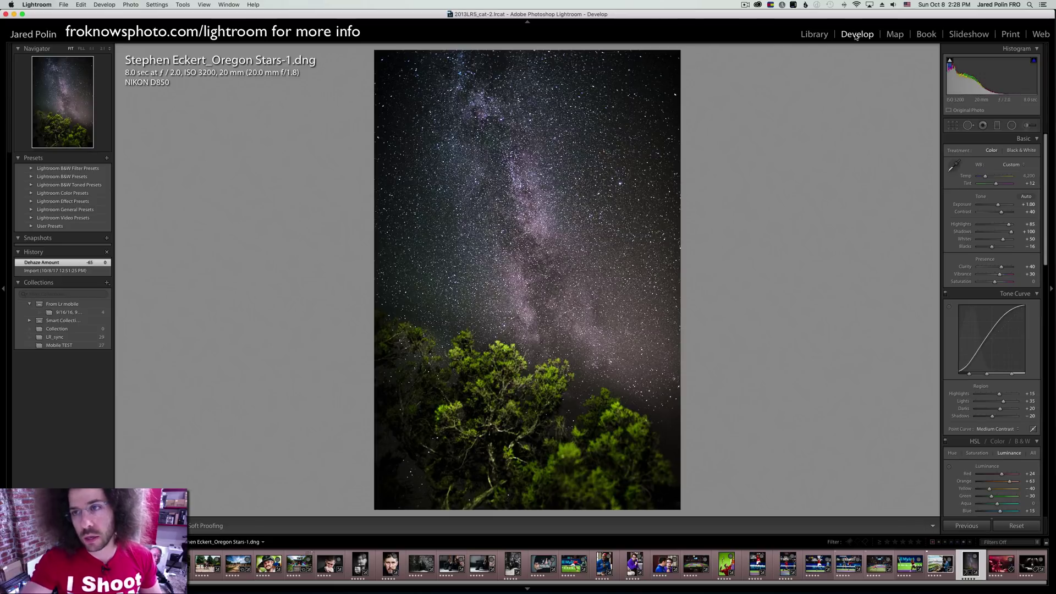
pyautogui.scroll(-15, 995, 176)
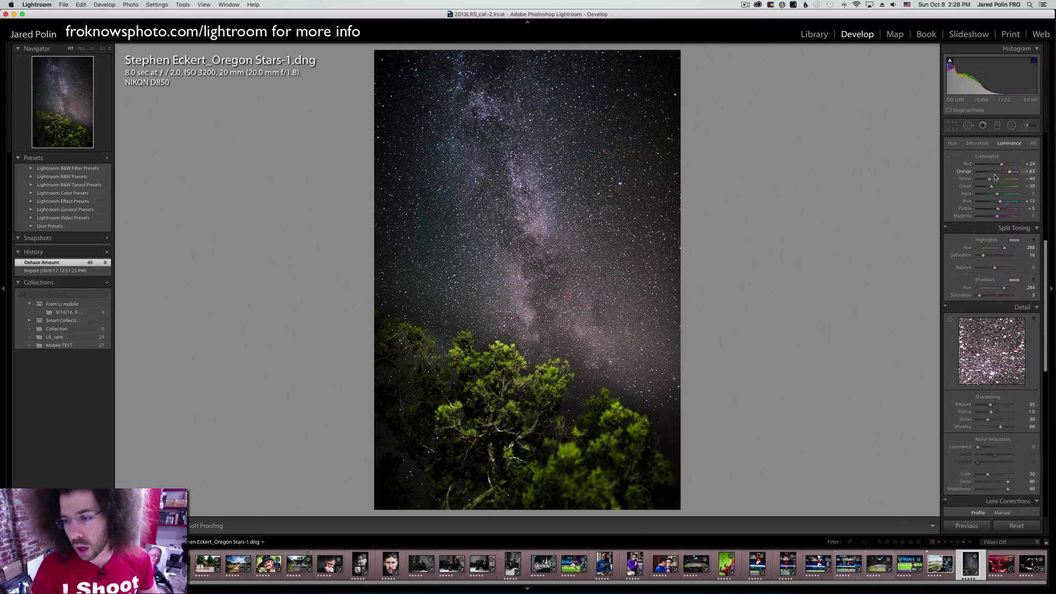
pyautogui.scroll(-5, 947, 362)
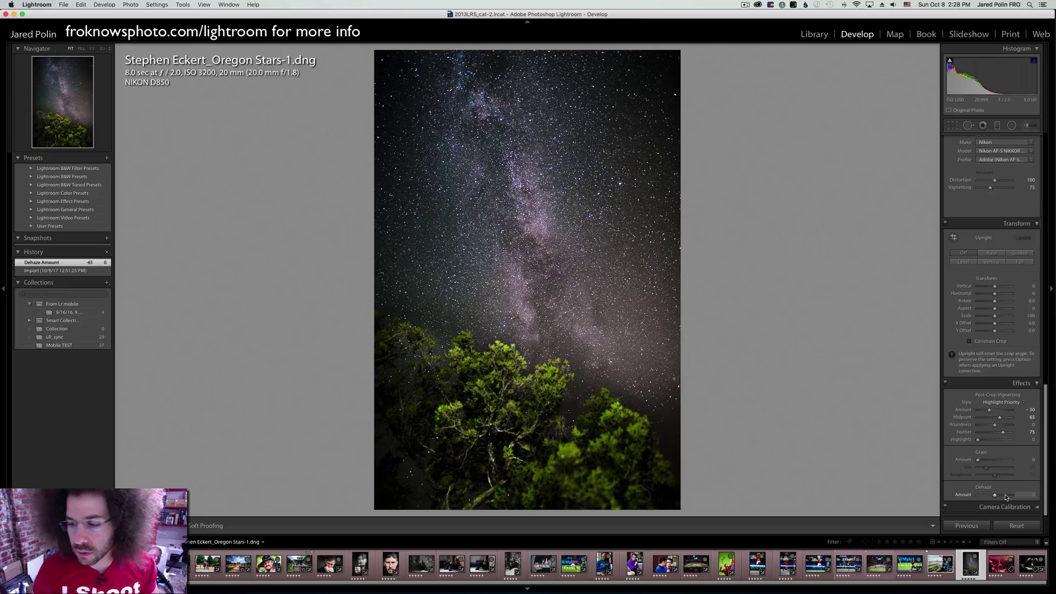
pyautogui.moveTo(996, 495); pyautogui.dragTo(1004, 495)
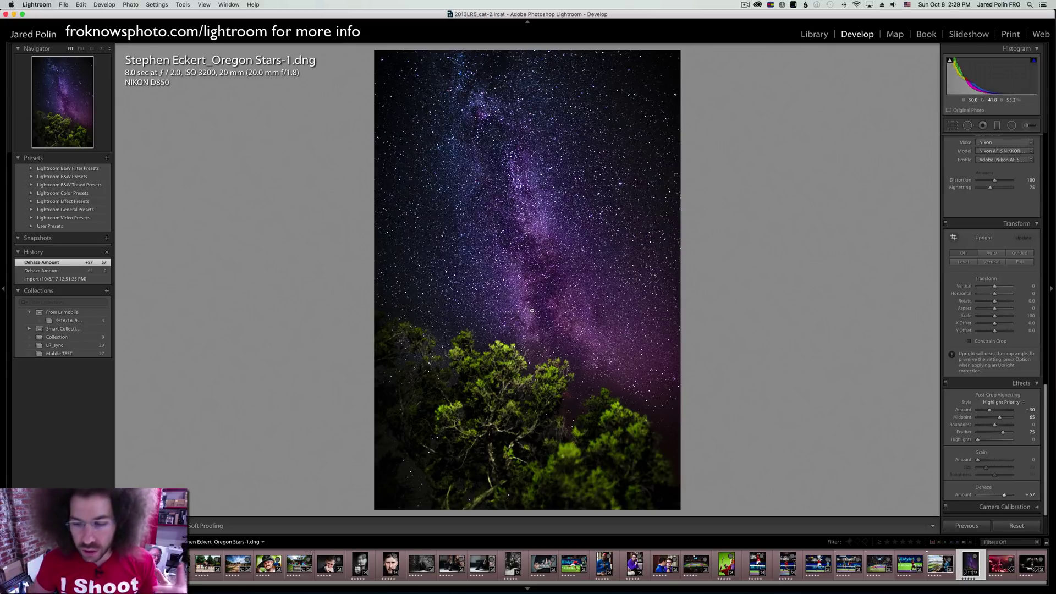
# Go to the next photo, the red-lit concert shot, try Dehaze at +100 and -100, and settle on +54
pyautogui.press('Right')
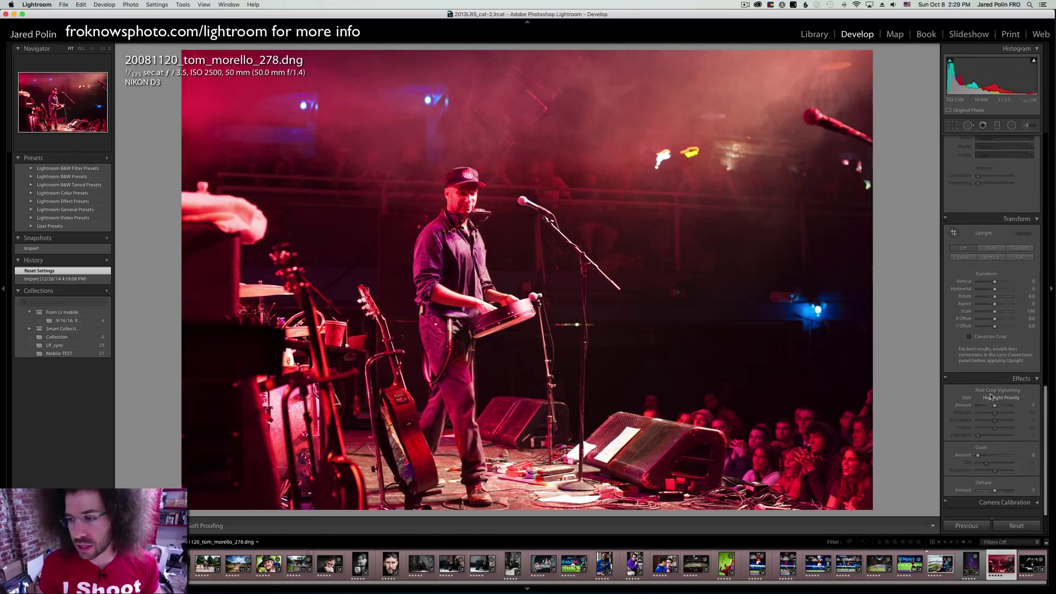
pyautogui.moveTo(997, 495); pyautogui.dragTo(1015, 496)
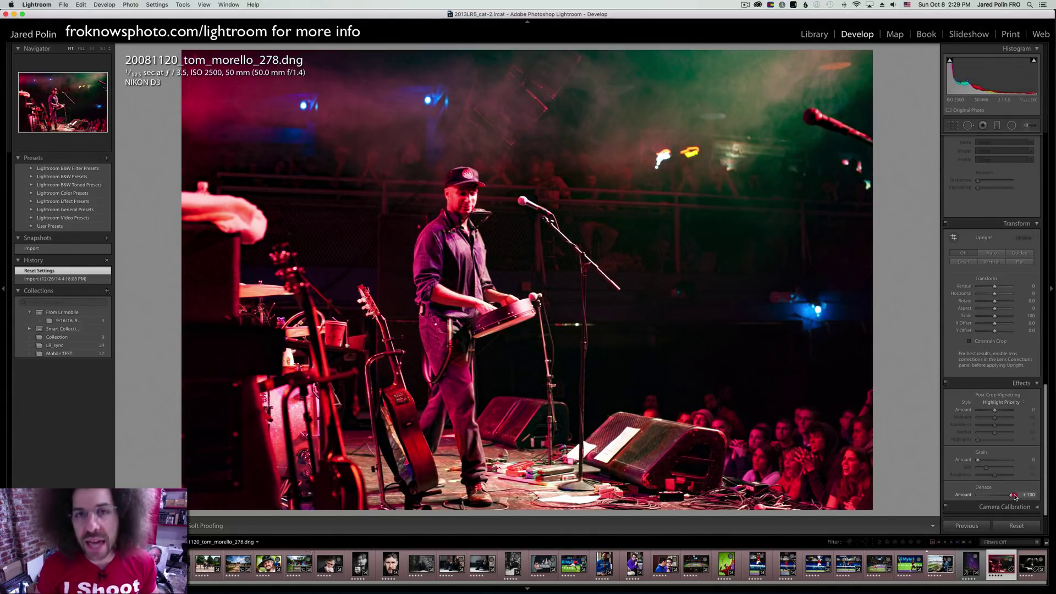
pyautogui.moveTo(1015, 497); pyautogui.dragTo(972, 497)
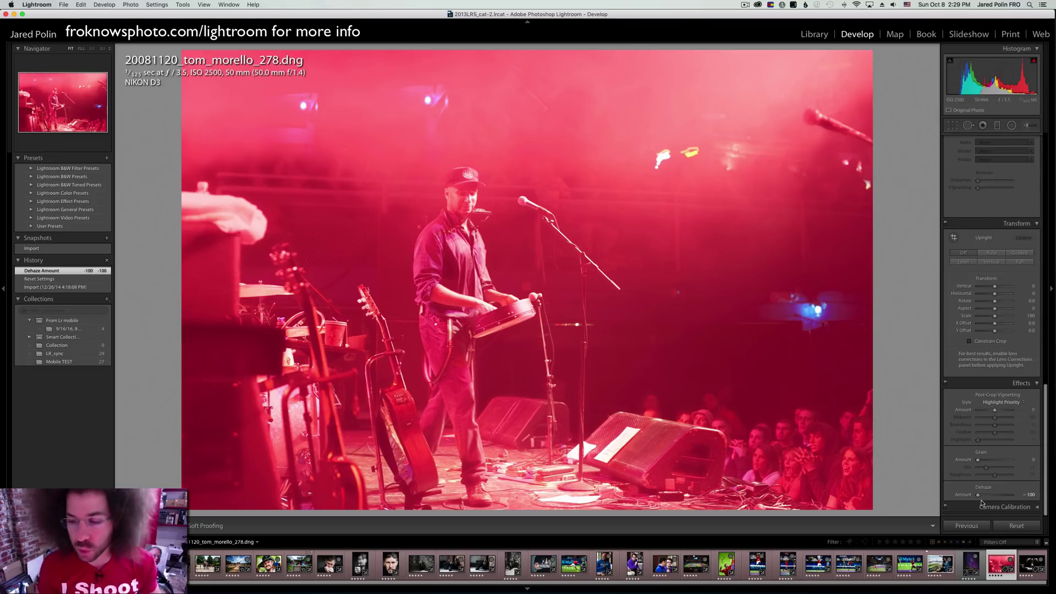
pyautogui.click(1005, 495)
pyautogui.moveTo(1004, 496); pyautogui.dragTo(1004, 498)
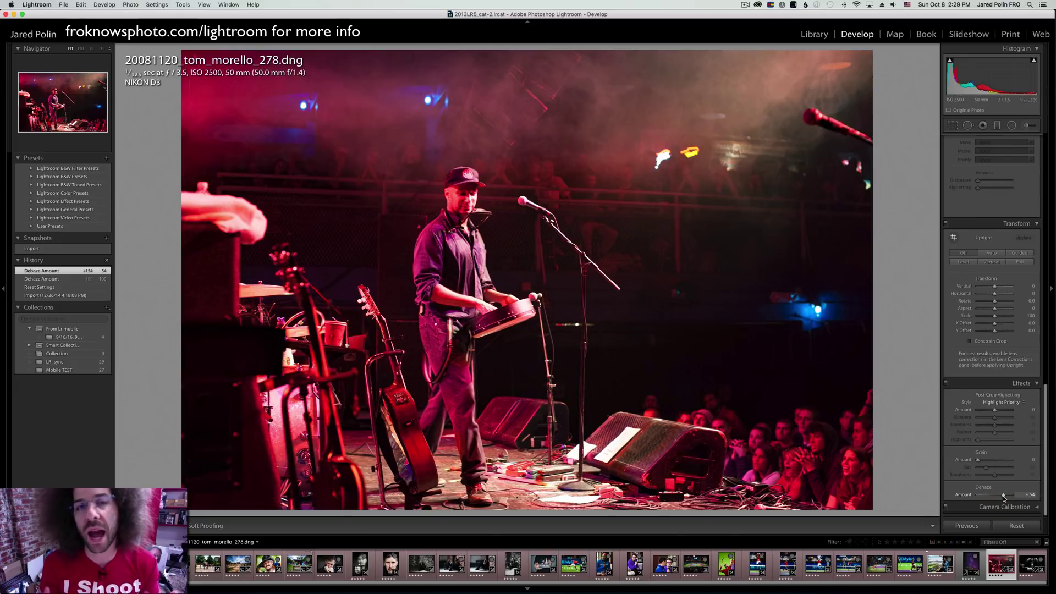
# Go to the next photo, the black-and-white Madison Square Garden concert, and set Contrast to +4
pyautogui.press('Right')
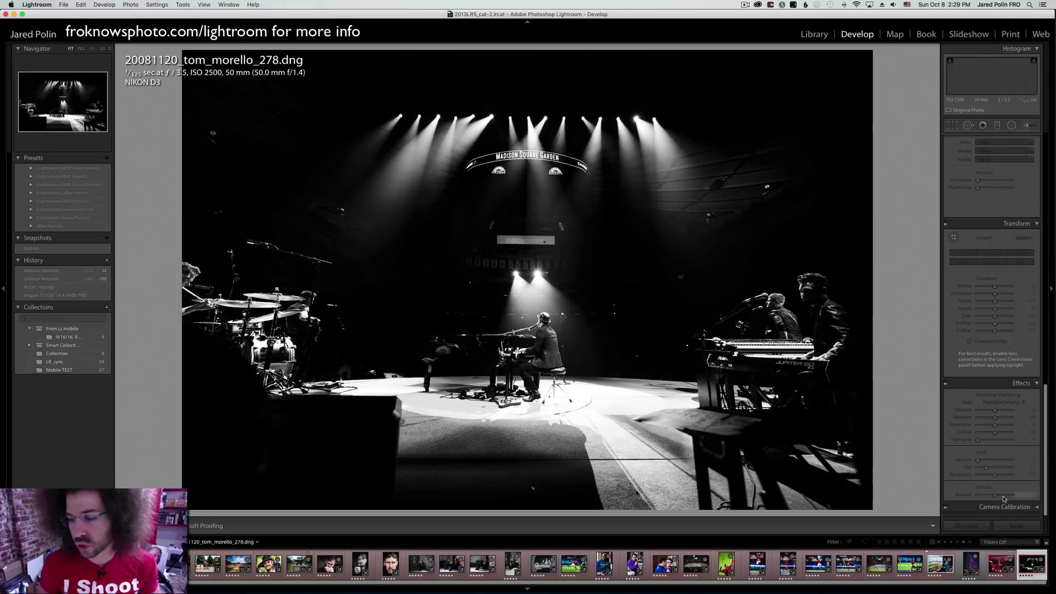
pyautogui.scroll(10, 996, 402)
pyautogui.scroll(-2, 996, 402)
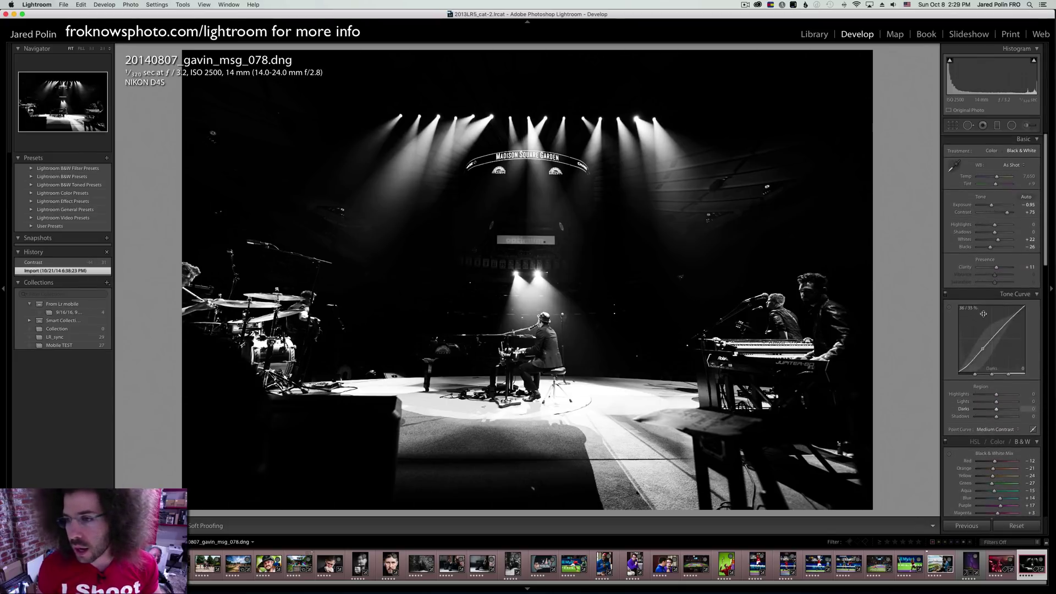
pyautogui.click(996, 213)
pyautogui.moveTo(996, 213); pyautogui.dragTo(995, 212)
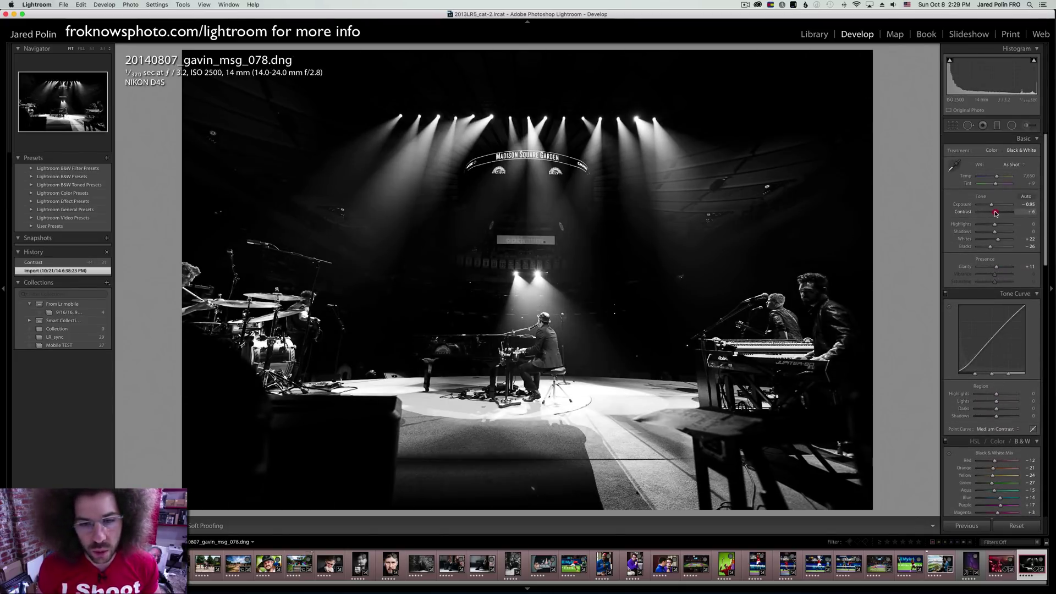
# Try Dehaze at +84 on the black-and-white concert photo and revert the photo to its Import history state
pyautogui.scroll(-20, 999, 302)
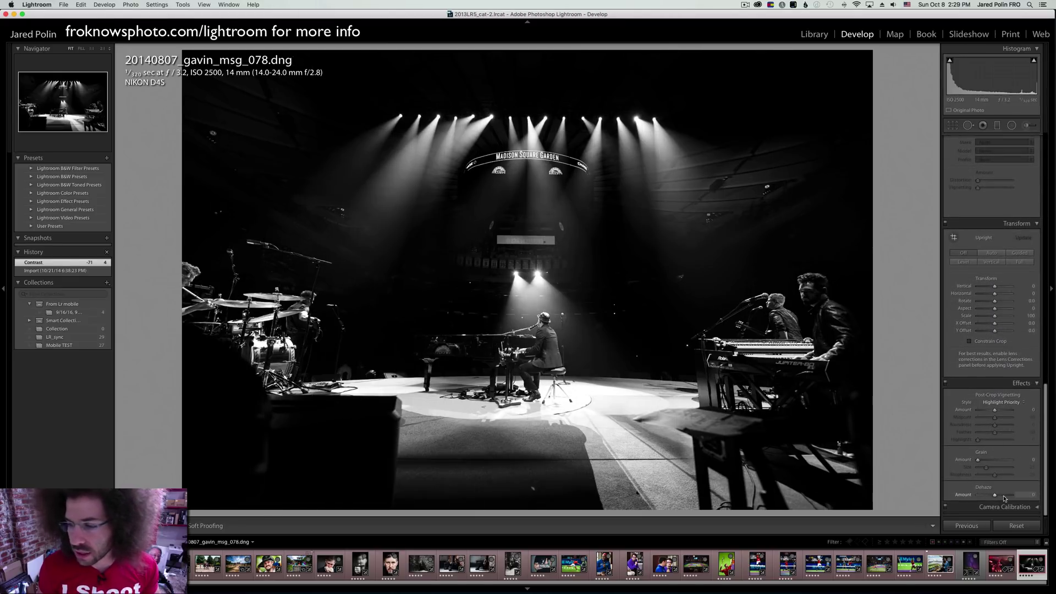
pyautogui.moveTo(1006, 498); pyautogui.dragTo(1010, 494)
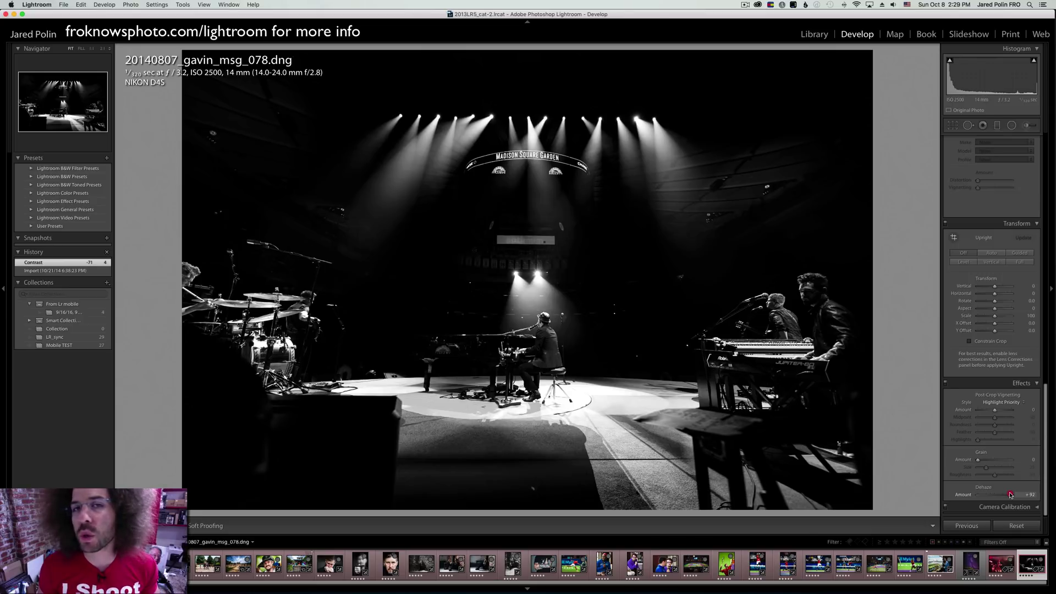
pyautogui.moveTo(1011, 495); pyautogui.dragTo(1008, 495)
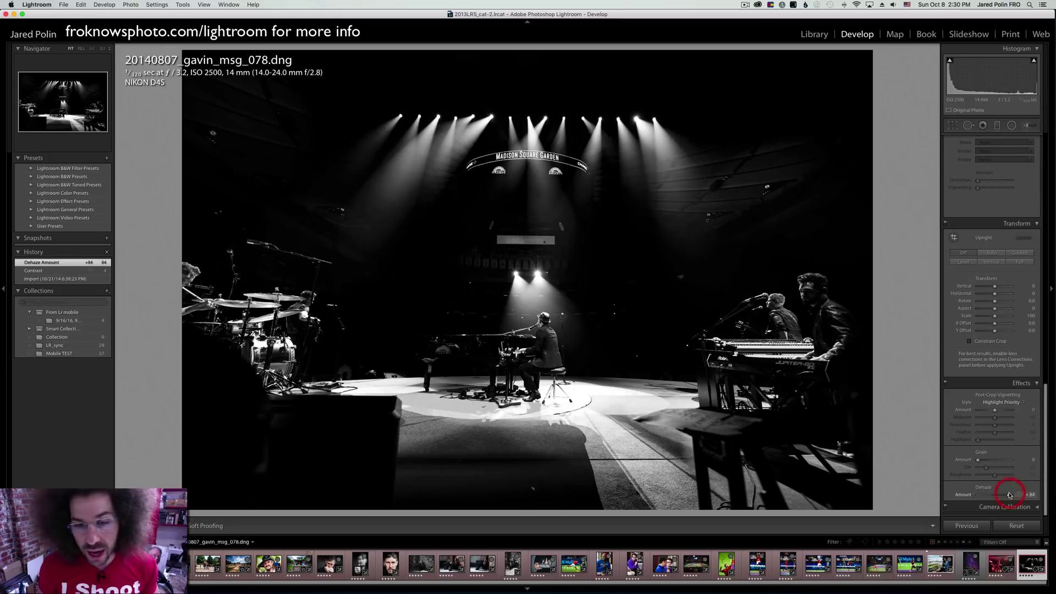
pyautogui.click(46, 279)
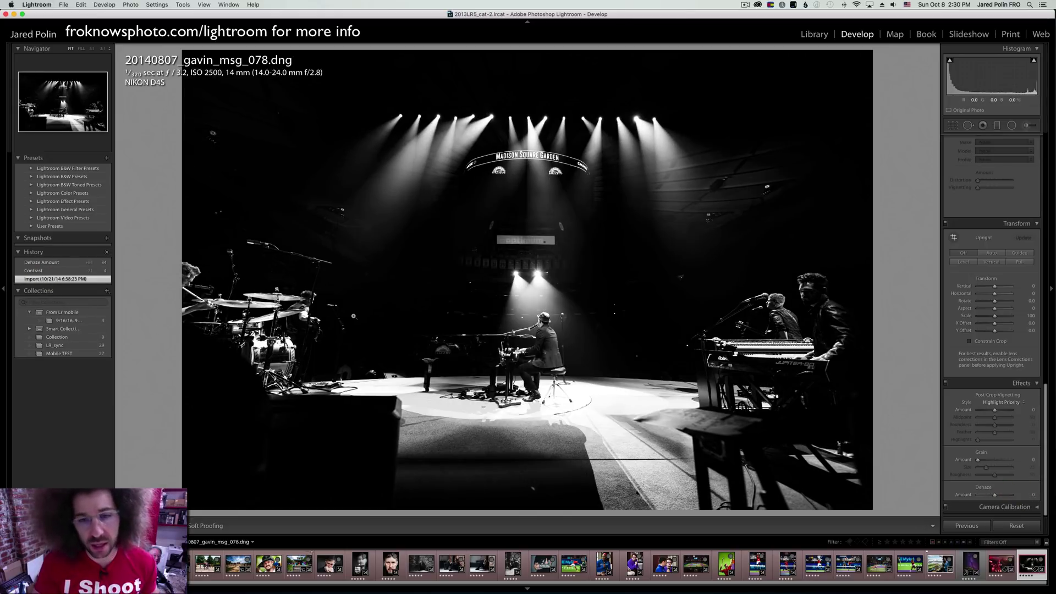
# Set the Contrast of the black-and-white concert photo to +19
pyautogui.scroll(10, 1002, 220)
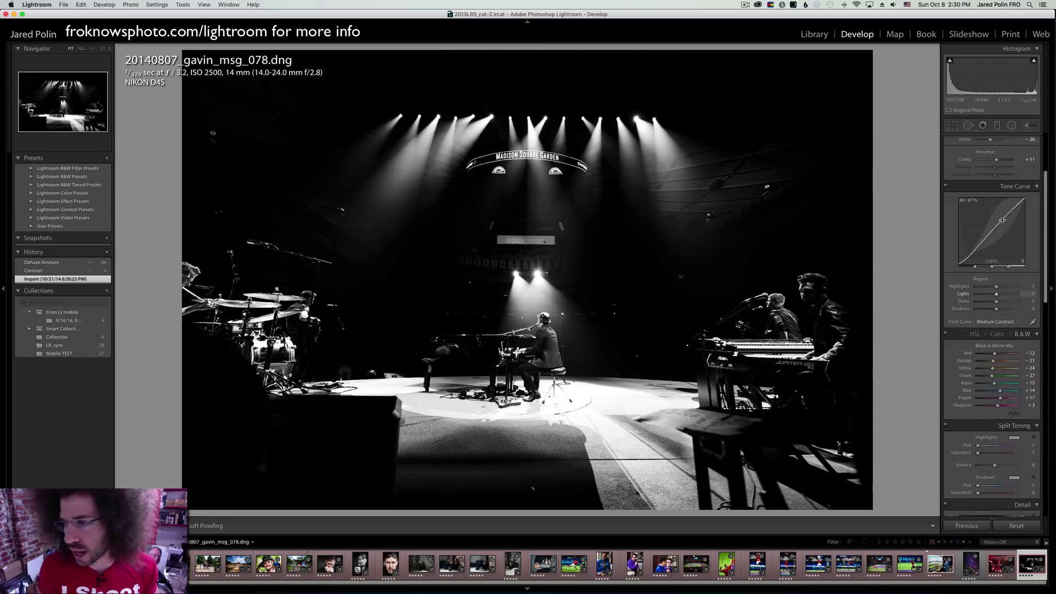
pyautogui.scroll(5, 1002, 219)
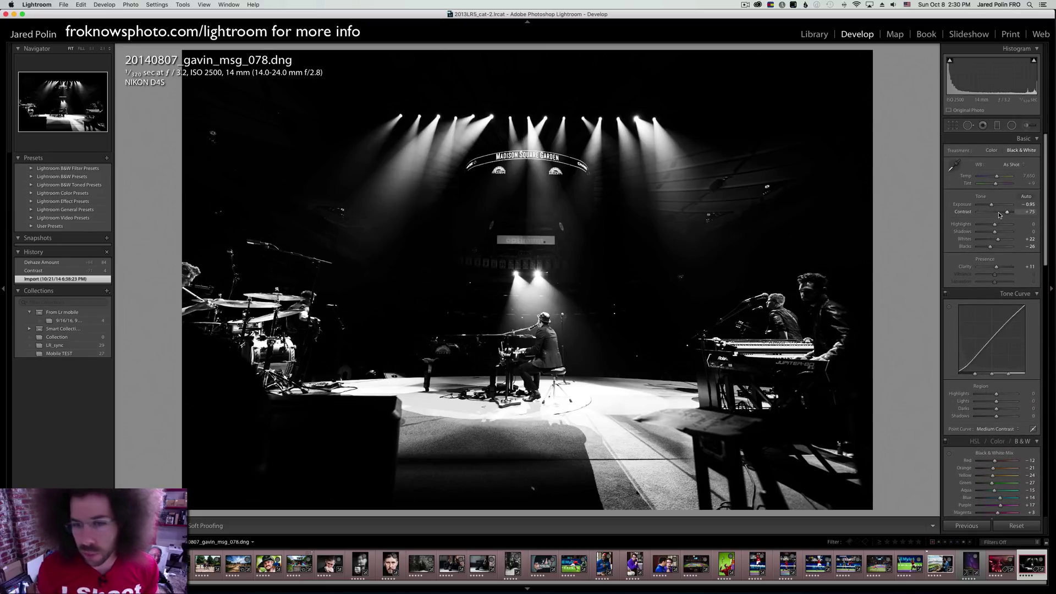
pyautogui.click(999, 214)
pyautogui.moveTo(999, 214); pyautogui.dragTo(998, 214)
# Try Dehaze at +76 and -28 on the black-and-white concert photo and settle on +46
pyautogui.scroll(-10, 999, 220)
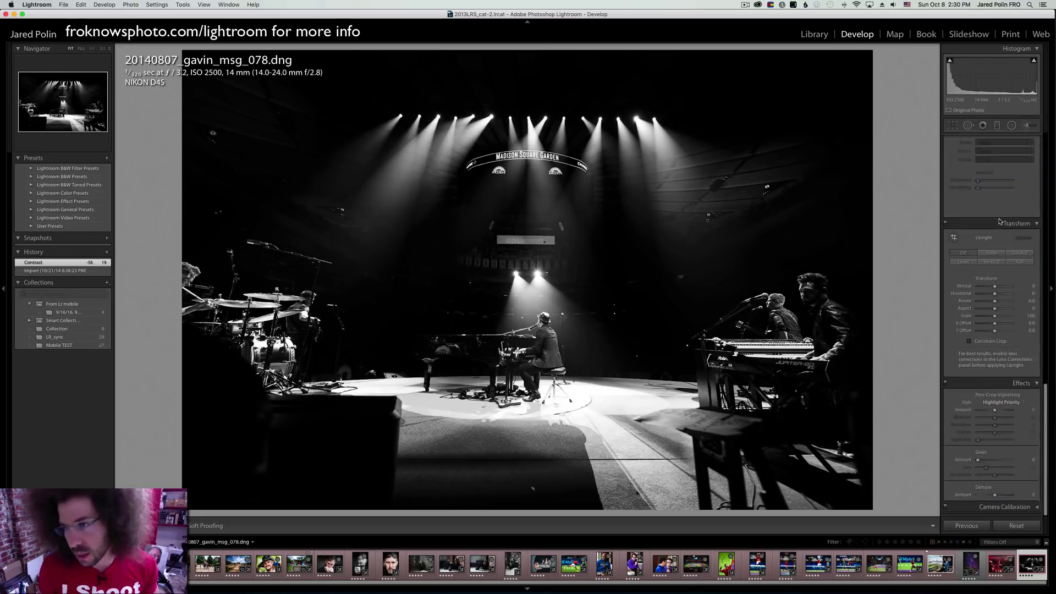
pyautogui.click(1007, 495)
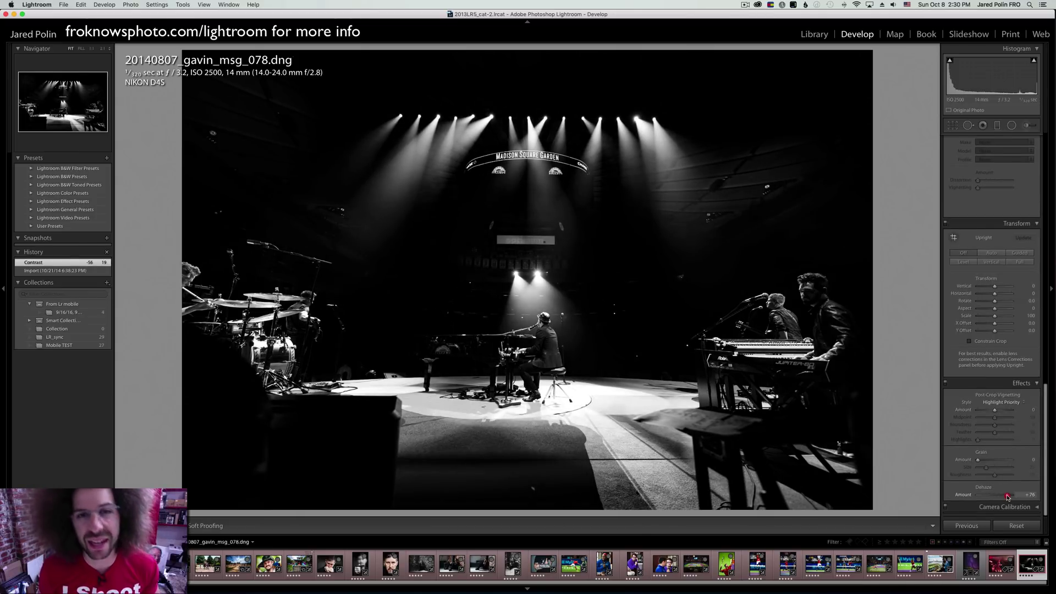
pyautogui.moveTo(1007, 497); pyautogui.dragTo(1007, 497)
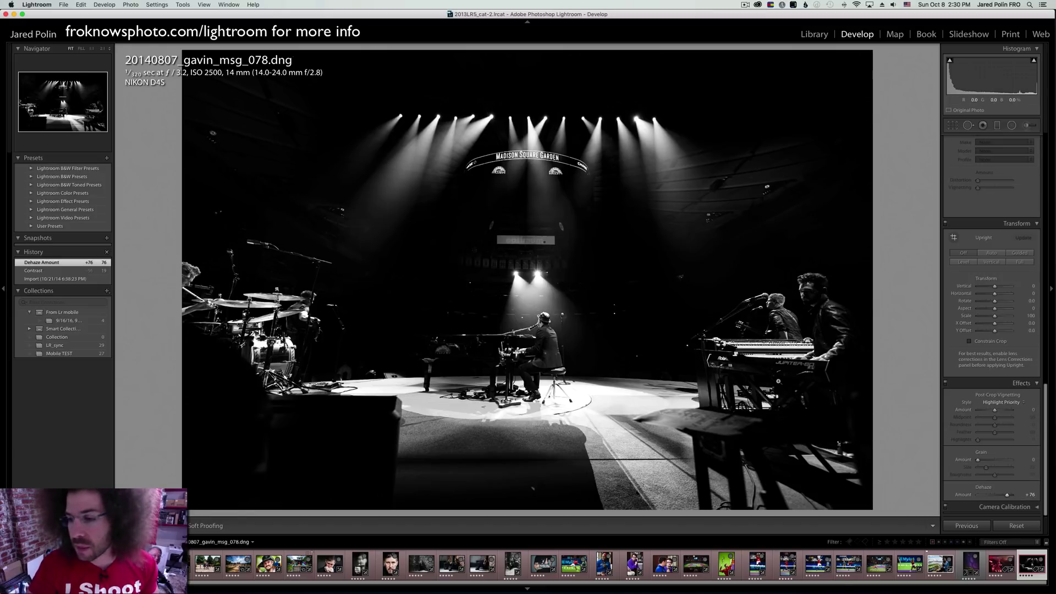
pyautogui.click(998, 495)
pyautogui.moveTo(998, 495); pyautogui.dragTo(991, 495)
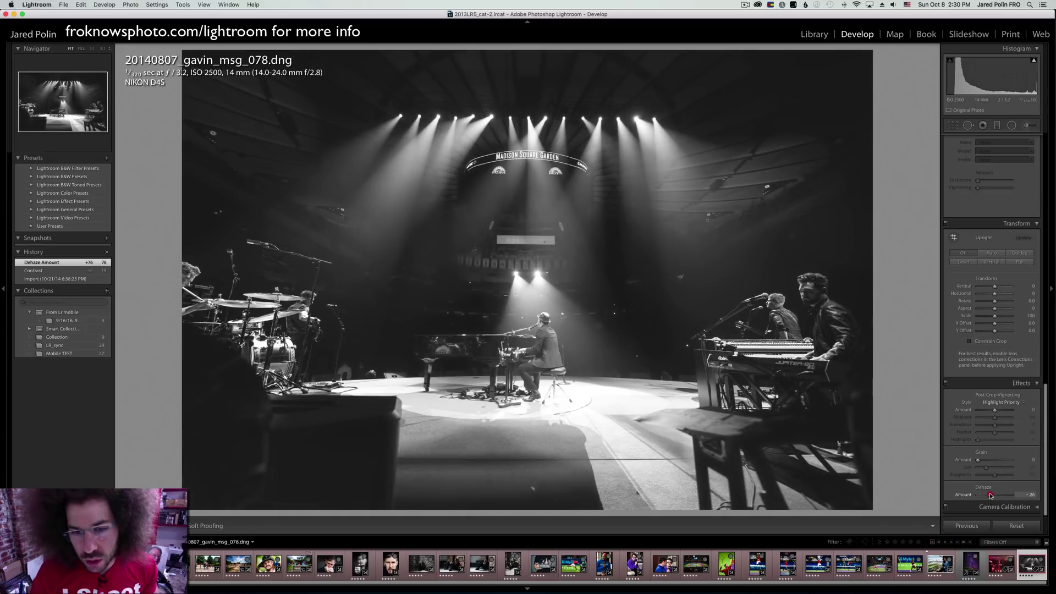
pyautogui.moveTo(991, 496); pyautogui.dragTo(991, 495)
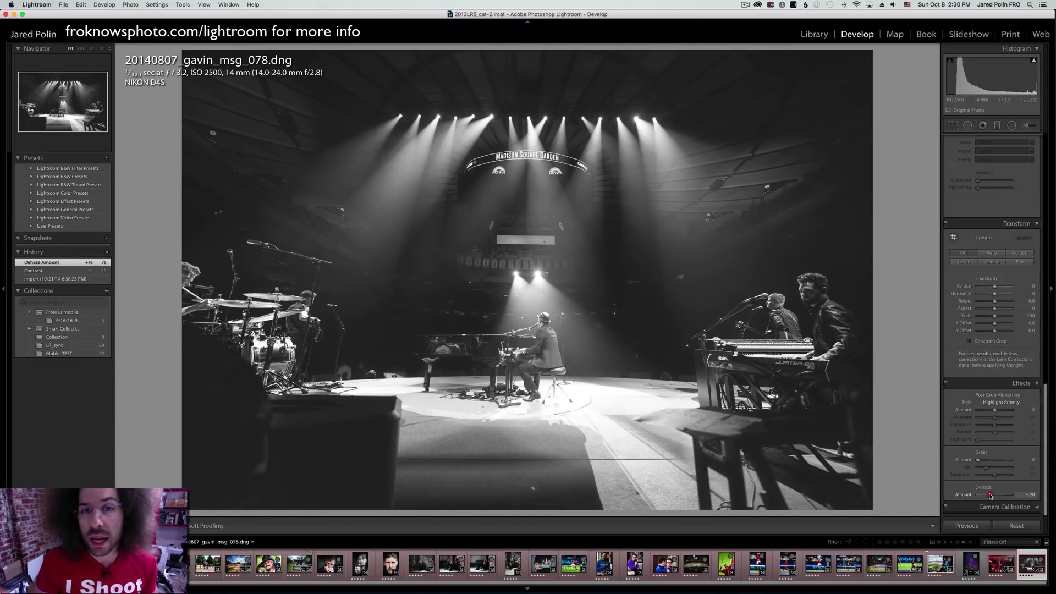
pyautogui.moveTo(991, 495); pyautogui.dragTo(1001, 497)
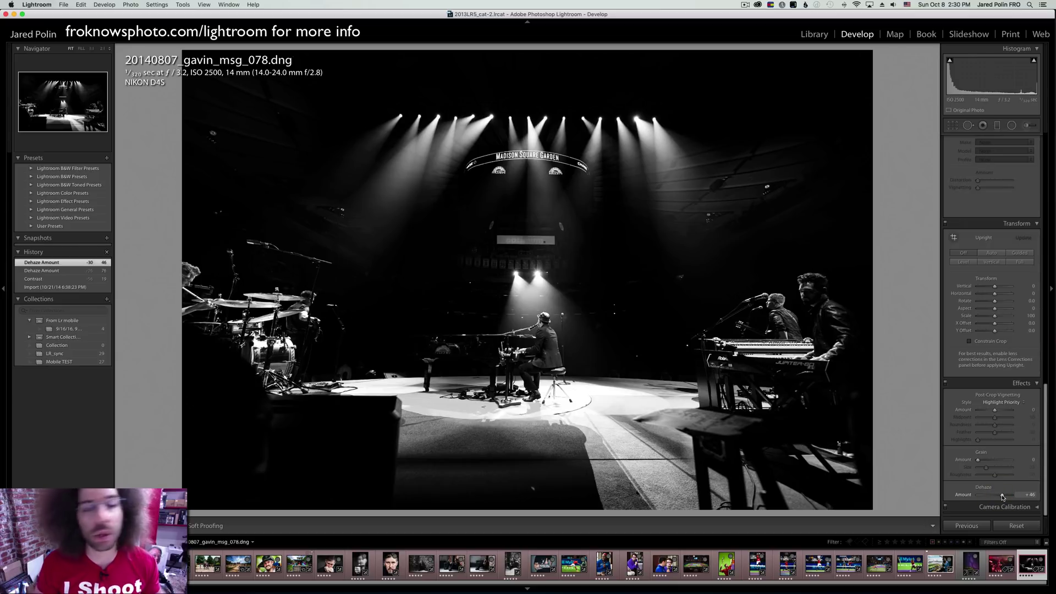
# Switch to Chrome and view The Lightroom System course page at mattk.com/fro
pyautogui.moveTo(1000, 329)
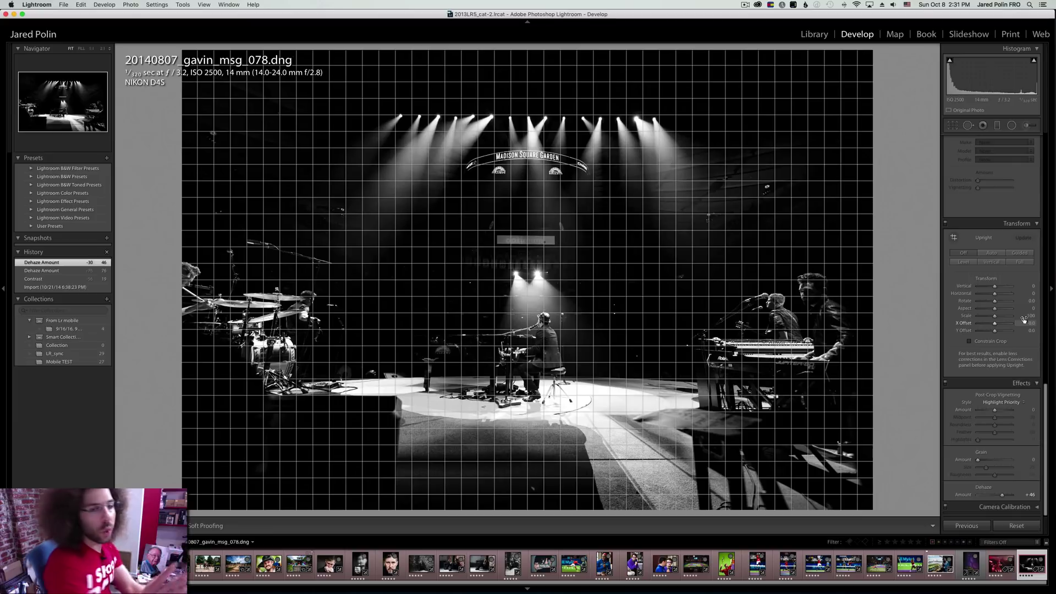
pyautogui.moveTo(1, 2)
pyautogui.click(305, 180)
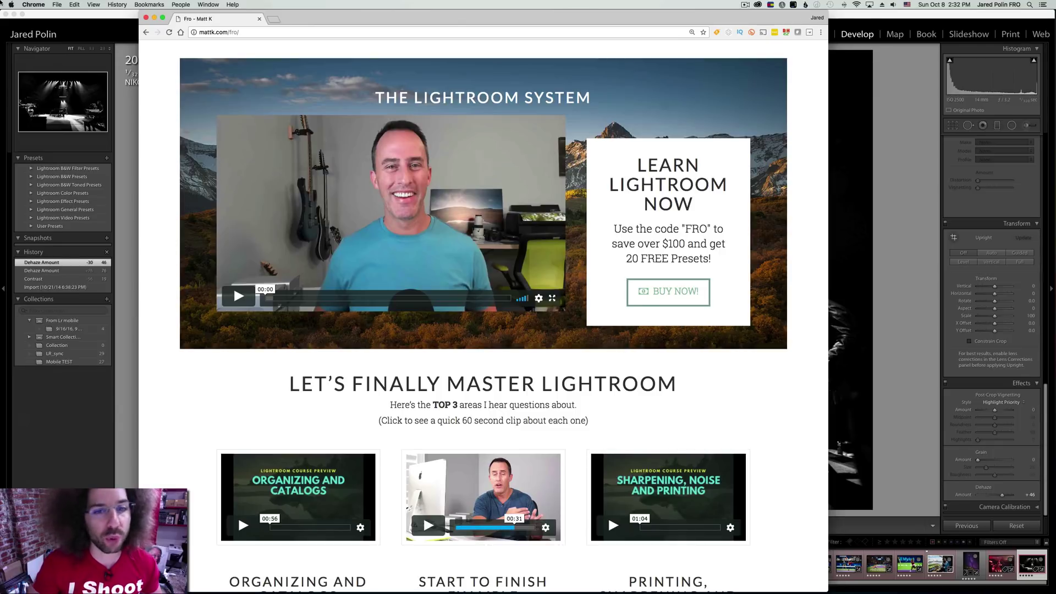
# Switch to Finder and briefly preview 1-Ultimate-Lightroom-Outline.pdf from the Matt_K_LR_guide folder
pyautogui.moveTo(2, 4)
pyautogui.click(904, 250)
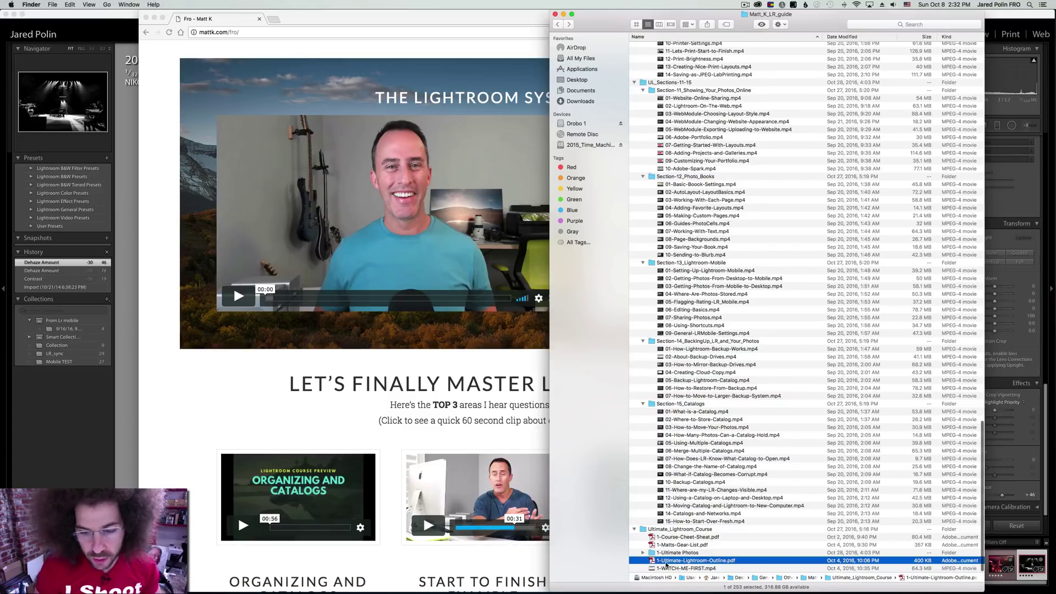
pyautogui.press('space')
pyautogui.press('space')
# Look through the lesson videos in the course folder, including the Section-06 Develop Module lessons
pyautogui.scroll(10, 751, 297)
pyautogui.scroll(15, 748, 300)
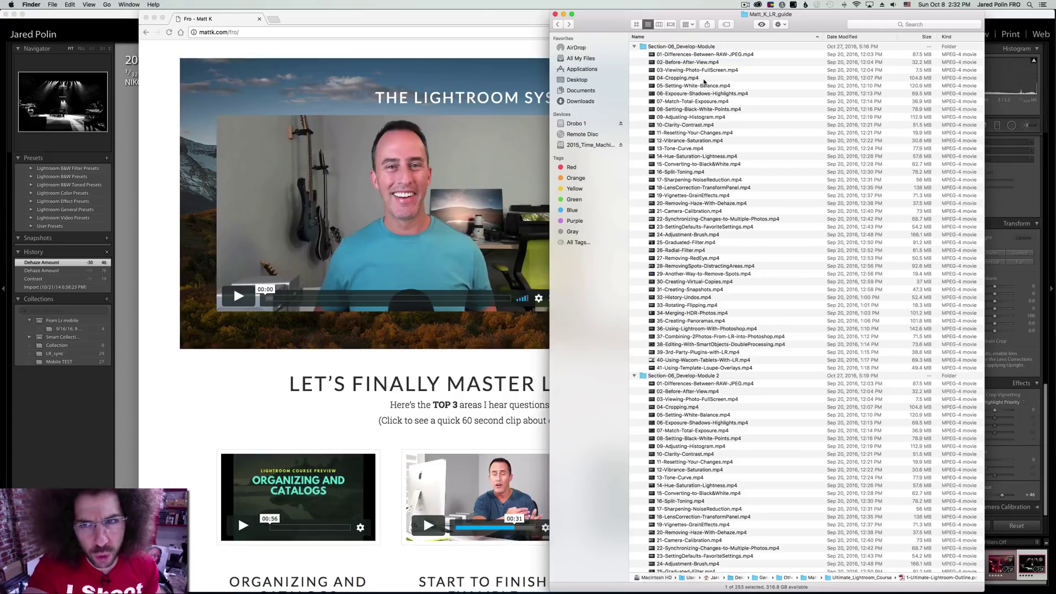
pyautogui.scroll(-3, 712, 177)
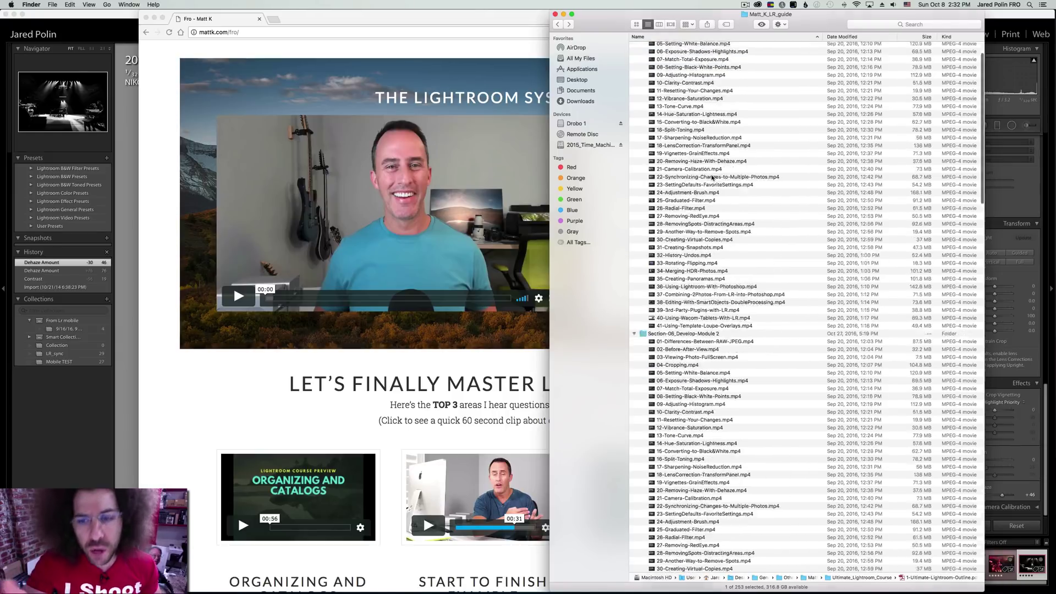
pyautogui.scroll(-10, 712, 178)
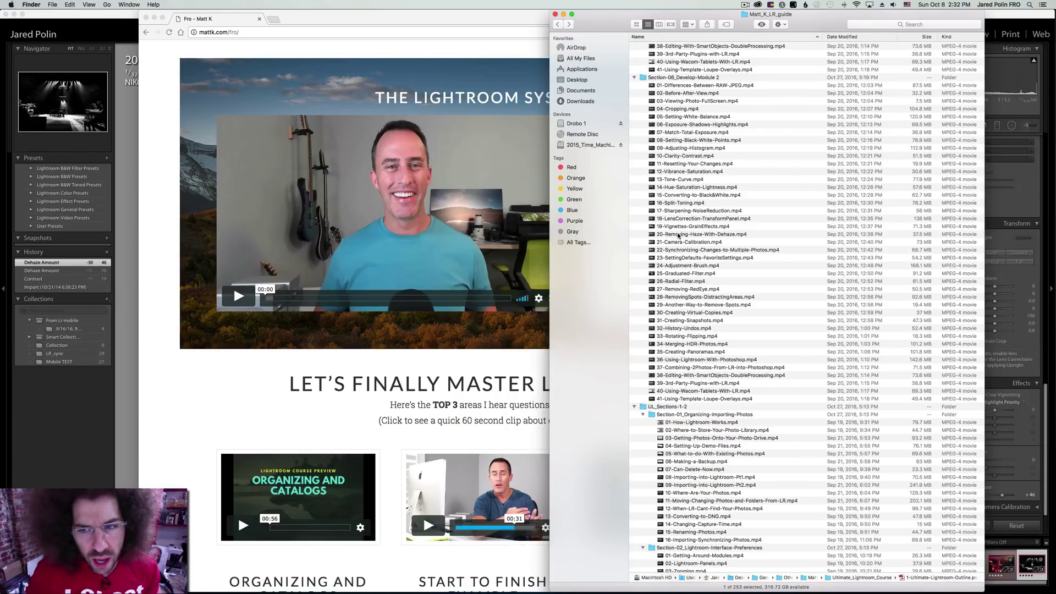
pyautogui.scroll(-20, 710, 367)
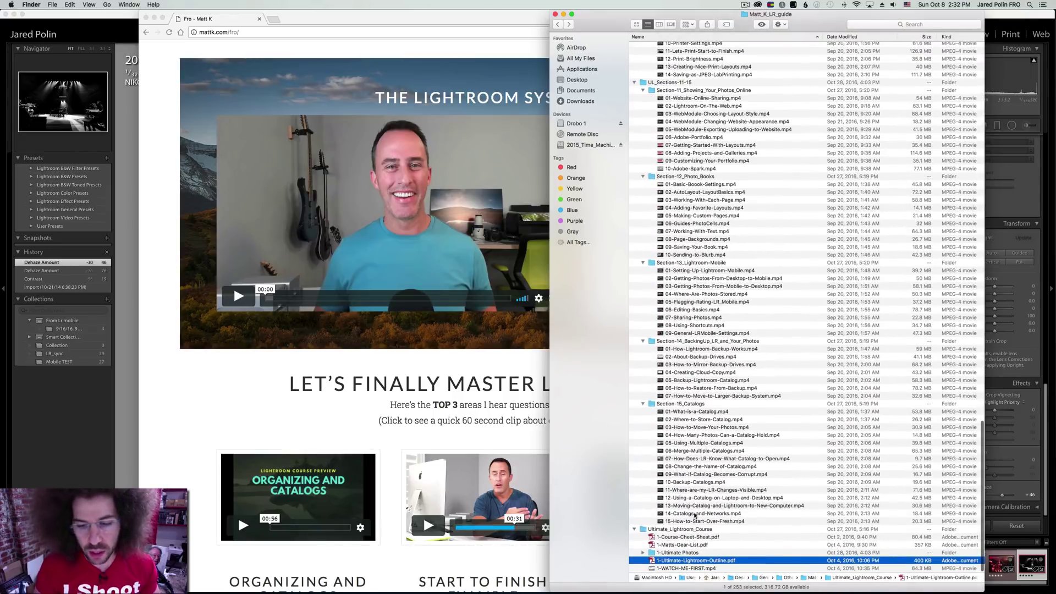
# Preview 1-Ultimate-Lightroom-Outline.pdf and read through the lesson lists for course sections 1 to 6
pyautogui.press('space')
pyautogui.scroll(-10, 544, 319)
pyautogui.scroll(-6, 541, 299)
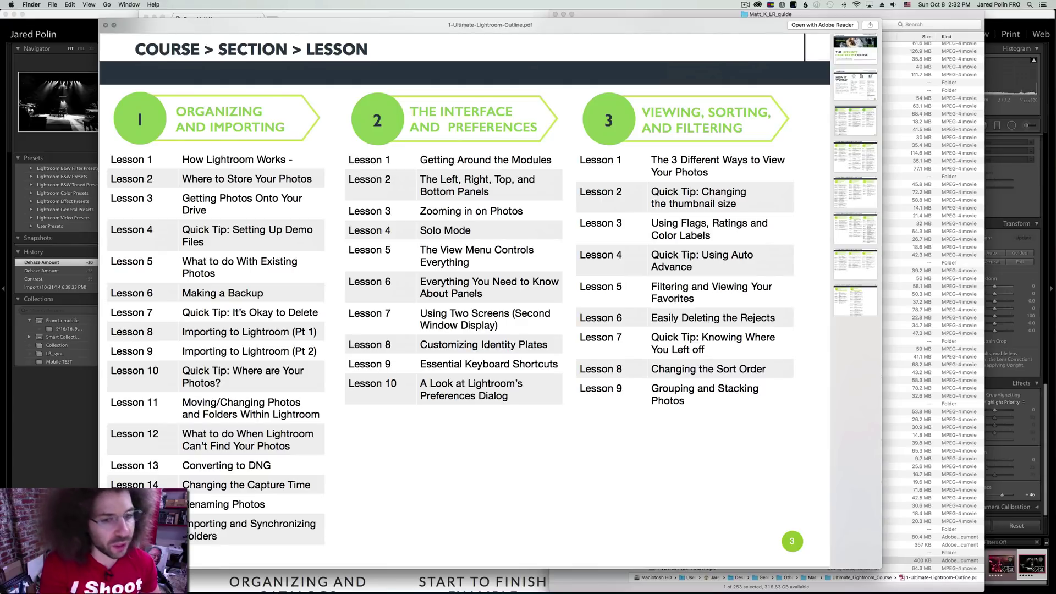
pyautogui.scroll(-8, 457, 219)
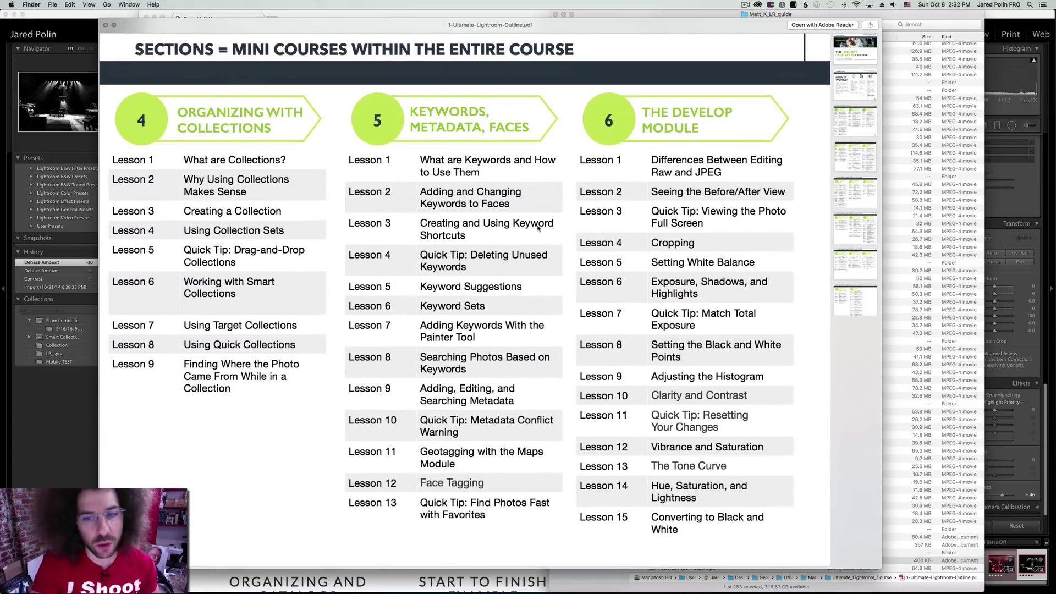